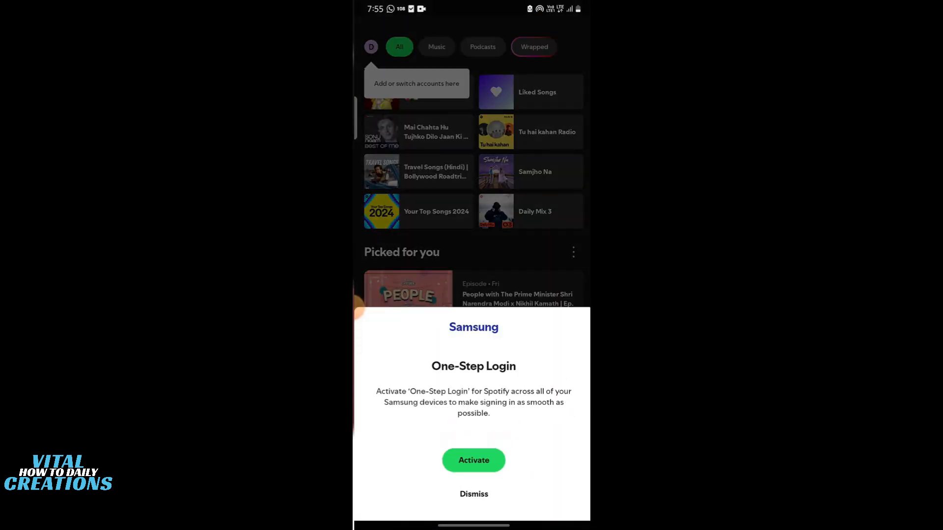
- Dismiss the One-Step Login prompt, go to Your Library, and start Premium Individual checkout
left_click(474, 494)
left_click(503, 504)
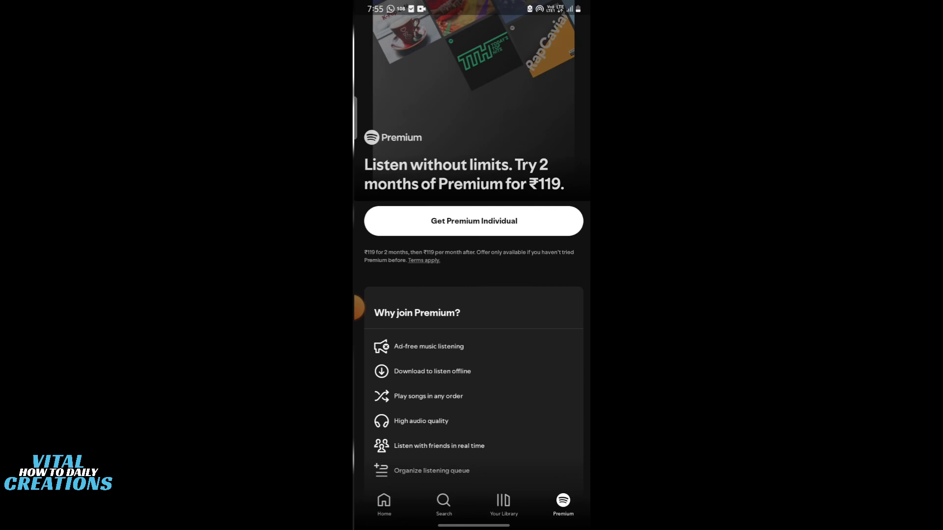
left_click(474, 221)
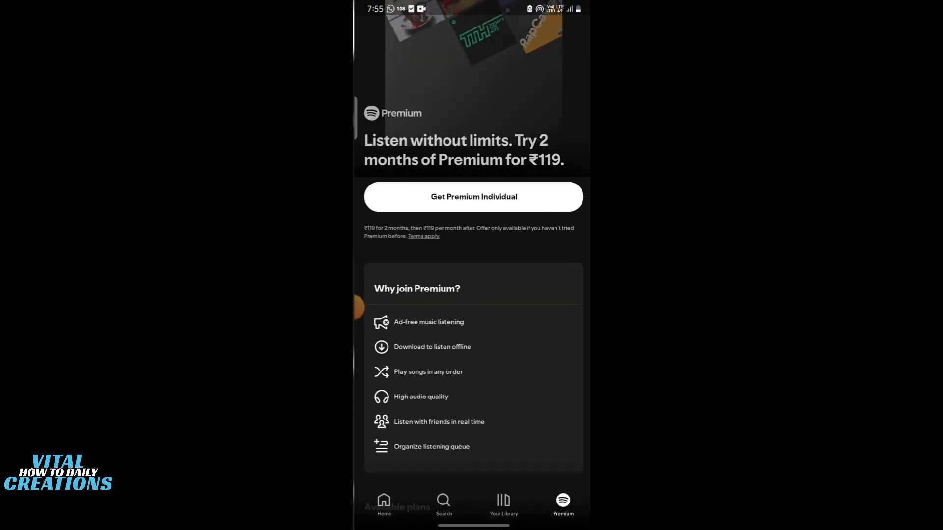
scroll(474, 295, "down", 3)
scroll(474, 294, "down", 4)
scroll(474, 295, "up", 8)
scroll(474, 295, "up", 3)
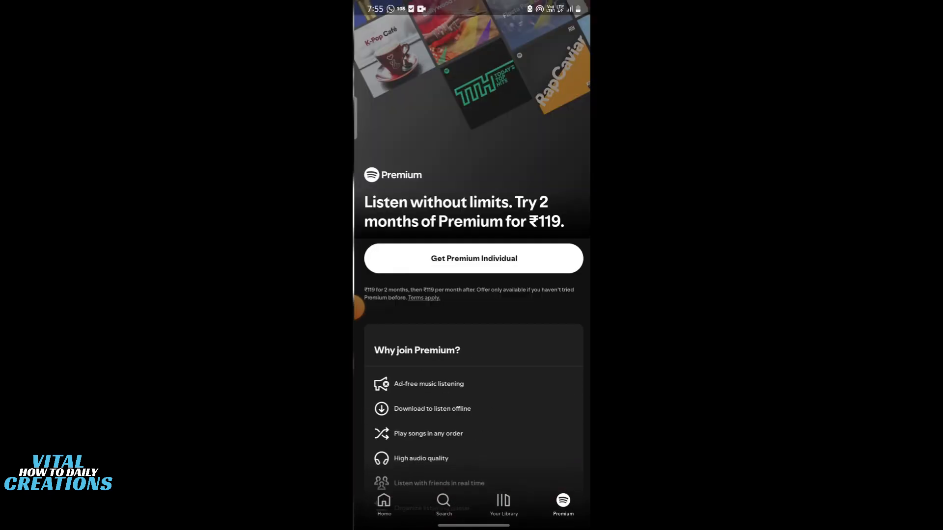
- Return to the home feed, then reopen the Premium page with the ₹119 two-month offer
left_click(384, 504)
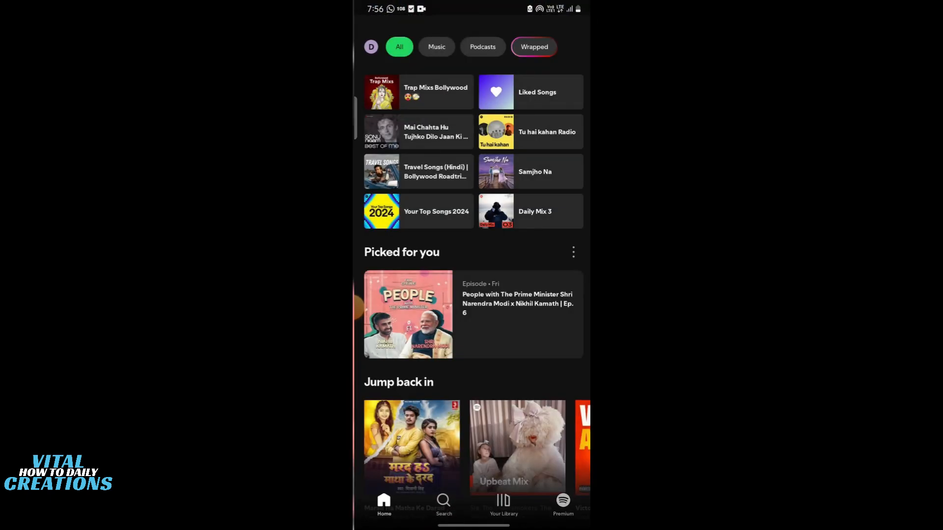
left_click(564, 505)
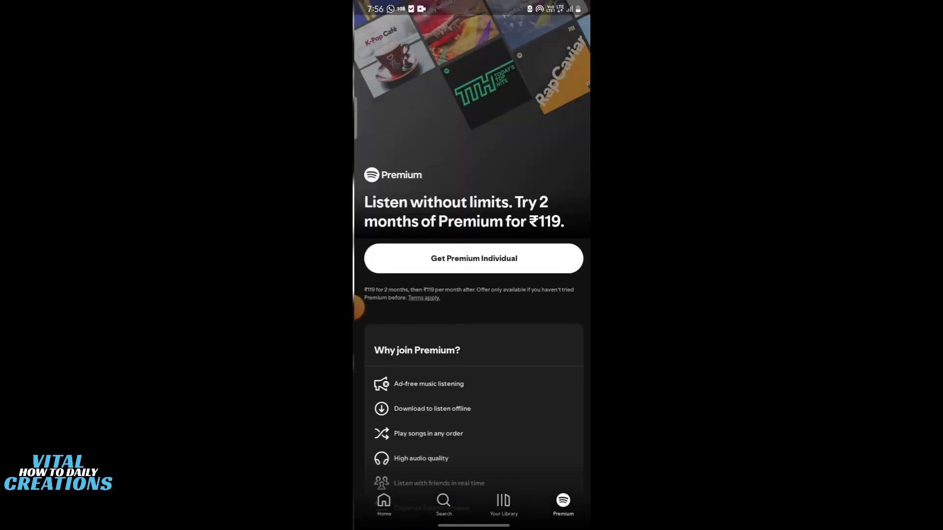
scroll(474, 295, "down", 3)
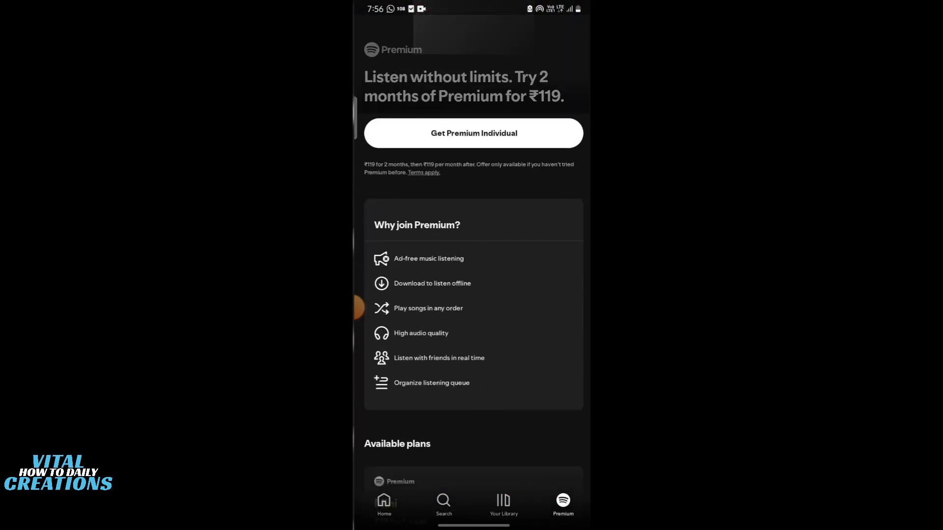
scroll(474, 295, "up", 3)
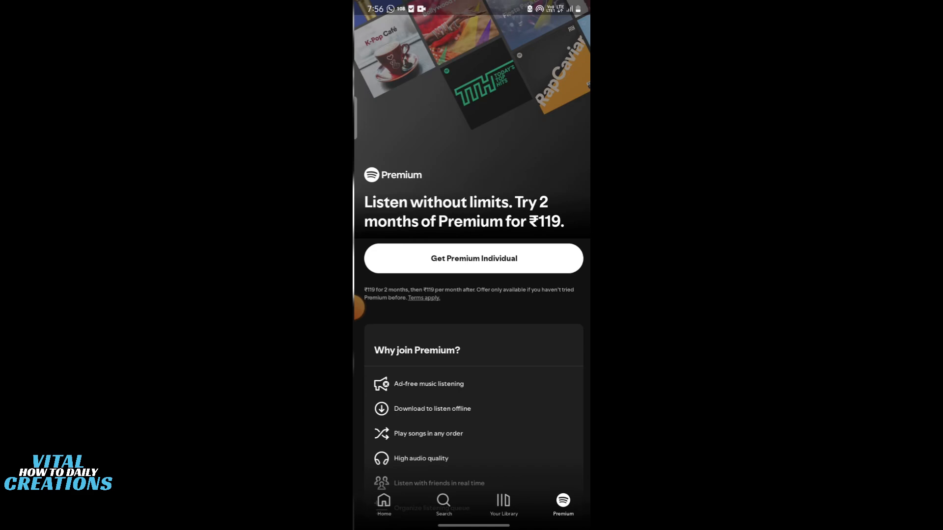